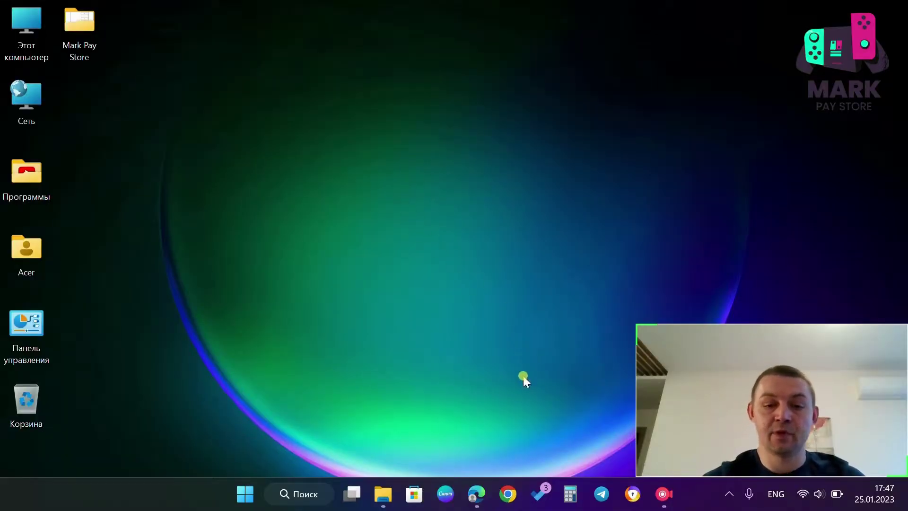
Step: From the PlayStation Store in Edge, start creating a new Sony account
click(479, 495)
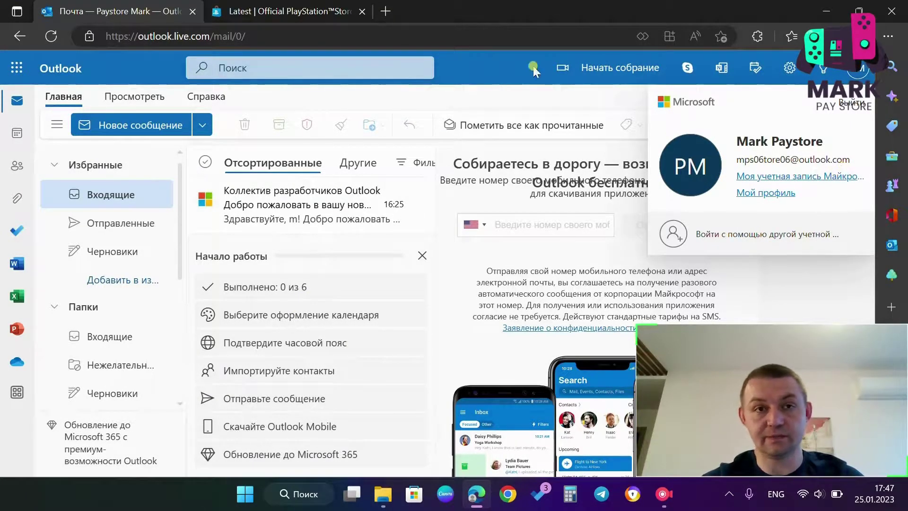
click(258, 11)
click(797, 90)
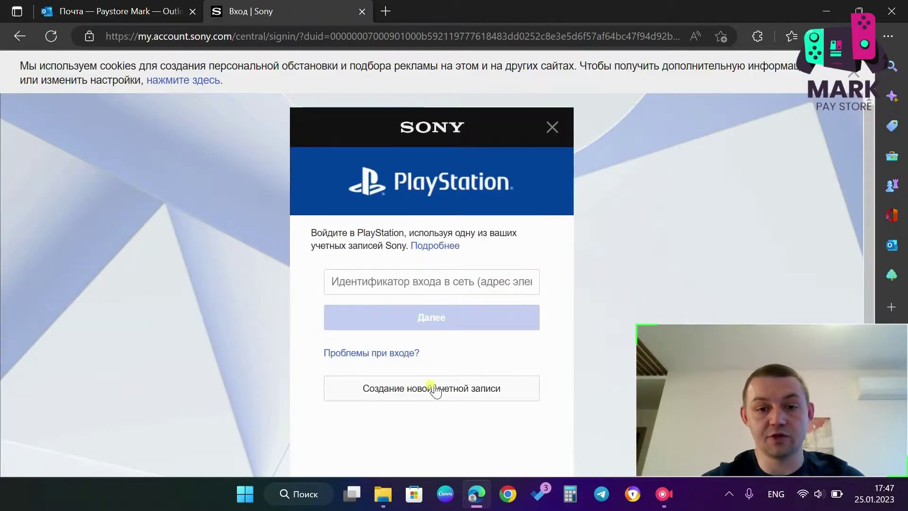
click(434, 386)
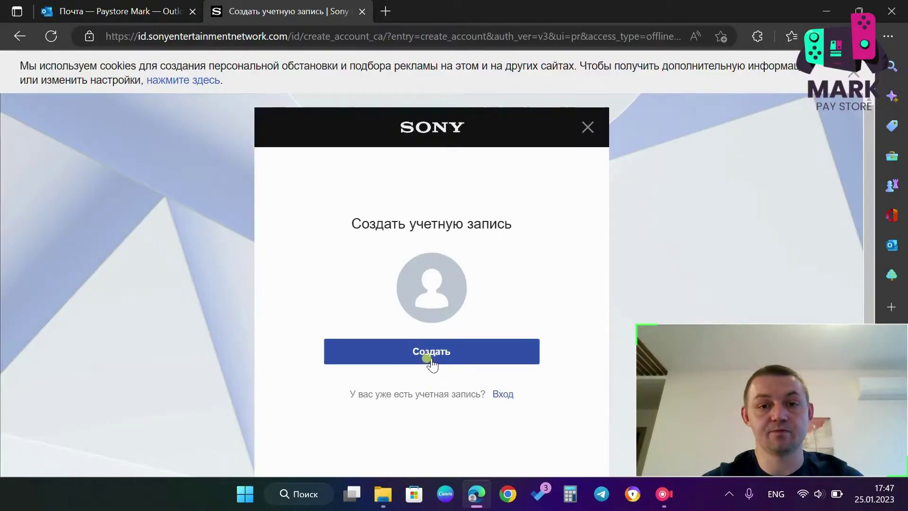
click(432, 353)
Step: Choose Turkey as country/region and continue past the location step
click(516, 318)
scroll(322, 270, down, 2)
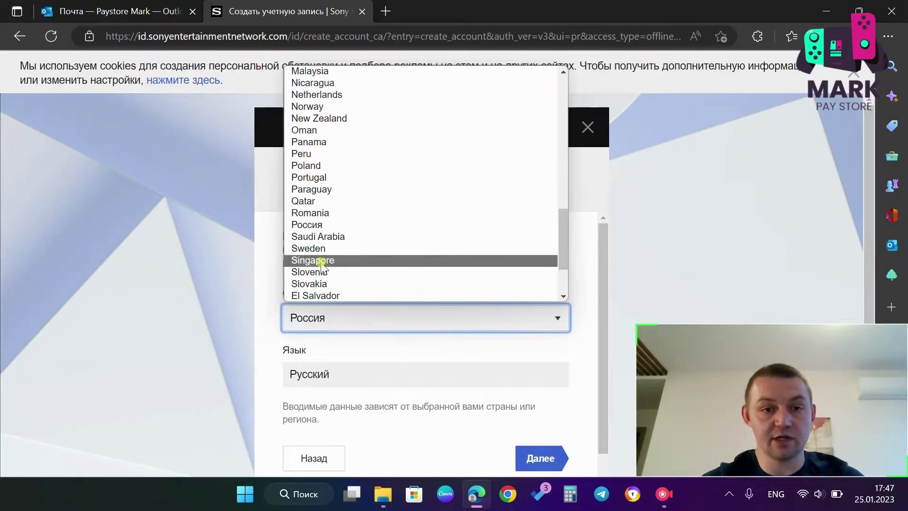
scroll(321, 269, down, 2)
click(325, 248)
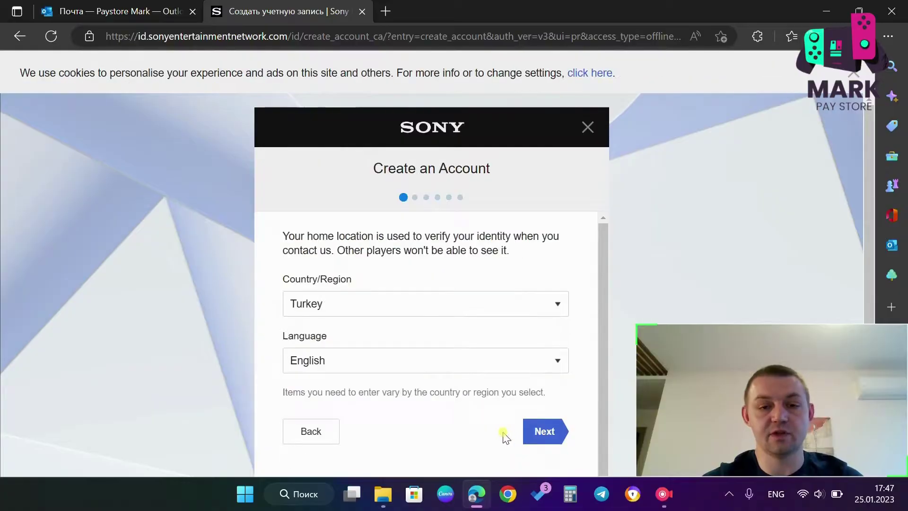
click(539, 431)
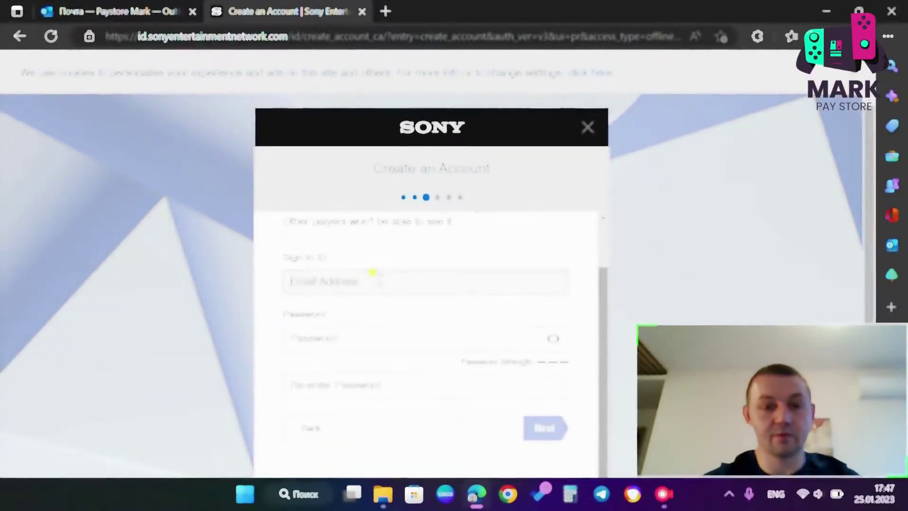
Step: Paste the Outlook address as sign-in ID, enter the password twice, and continue
click(376, 281)
key(ctrl+v)
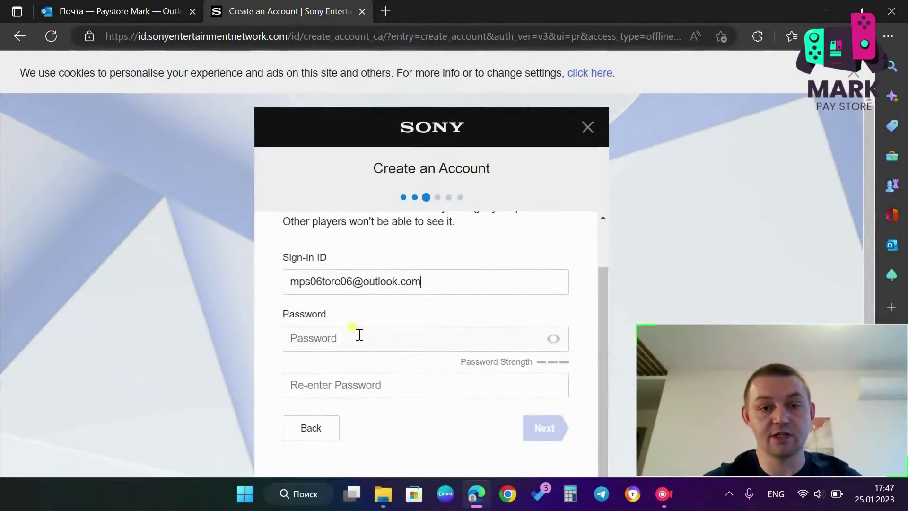
click(360, 335)
text(••)
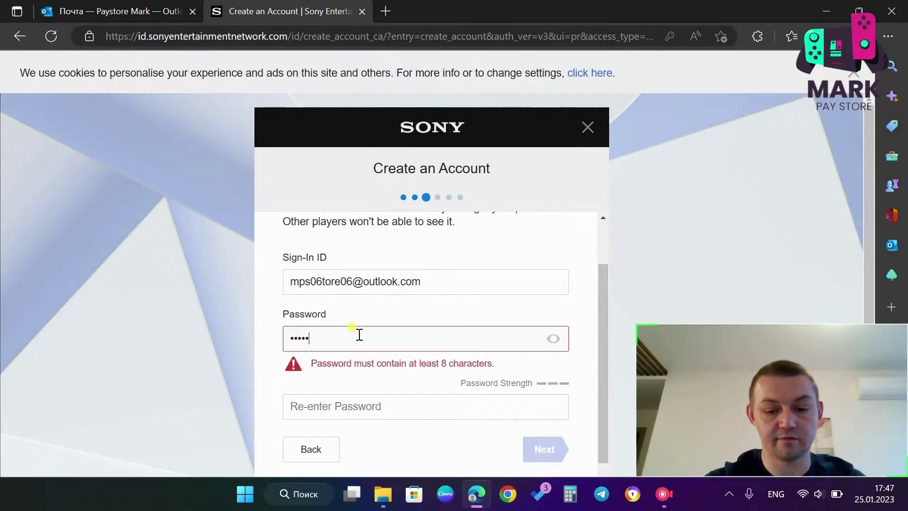
text(•••••••)
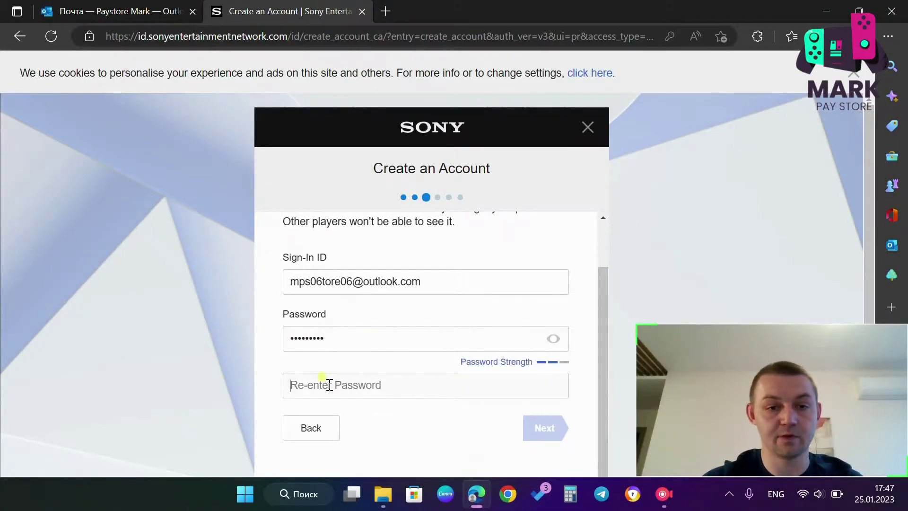
click(327, 383)
text(•)
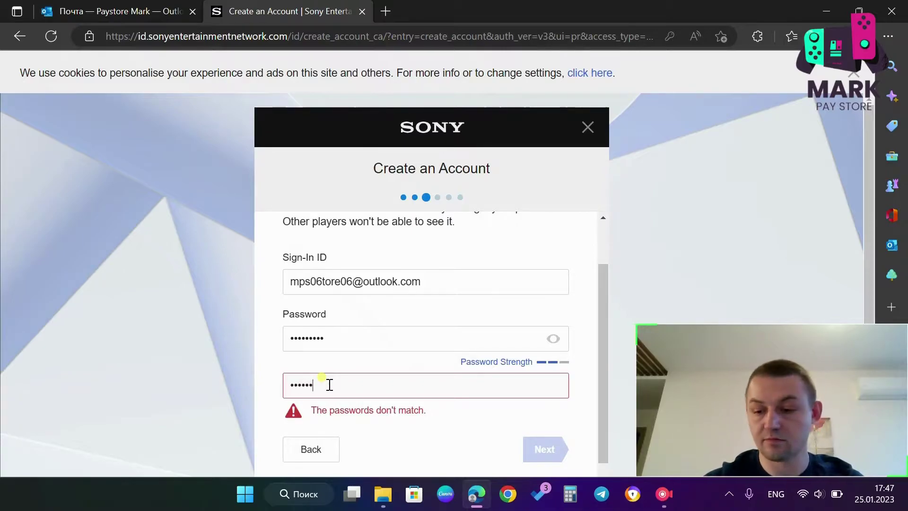
text(••••••••)
click(557, 427)
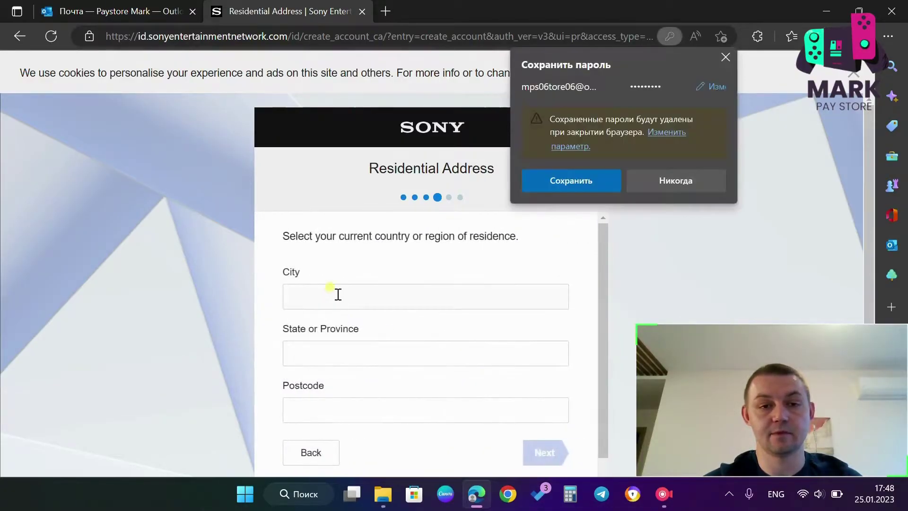
Step: Decline saving the password, then enter Adana as city and province with postcode 01000
click(647, 188)
click(357, 293)
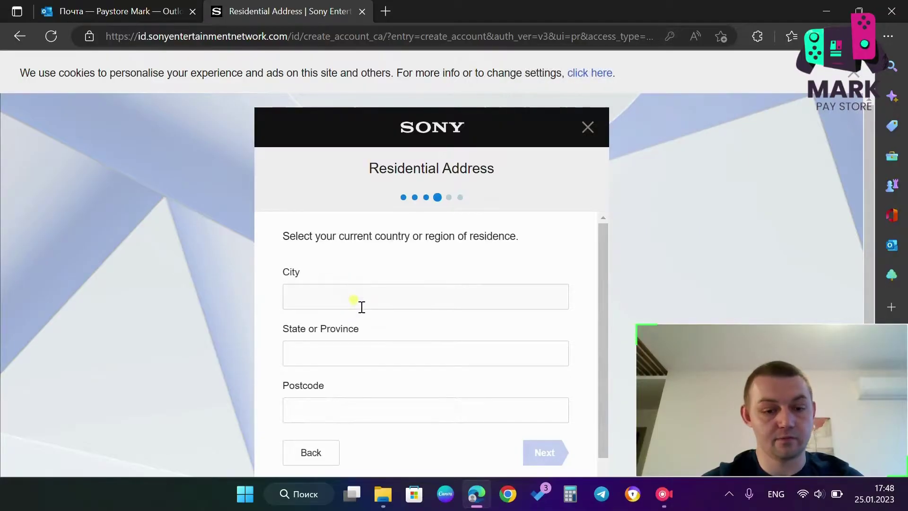
text(Adana)
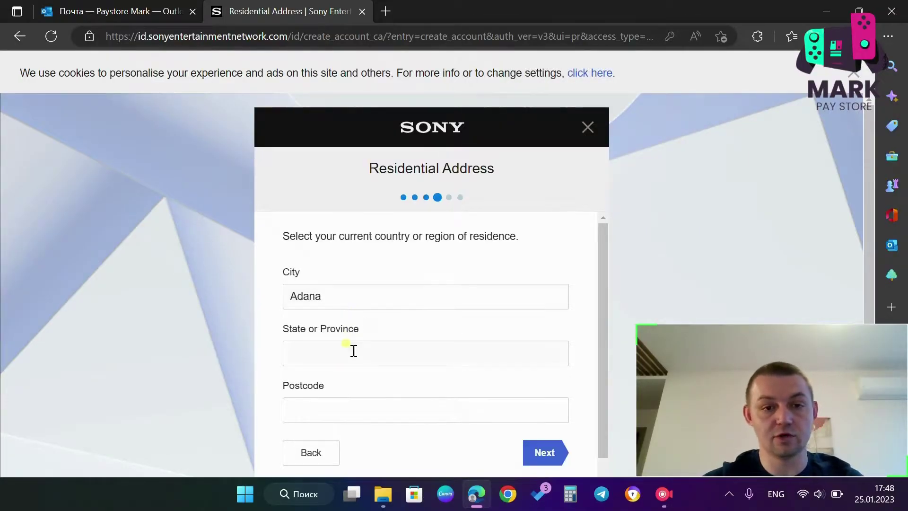
click(354, 355)
text(Adana)
click(328, 420)
text(01000)
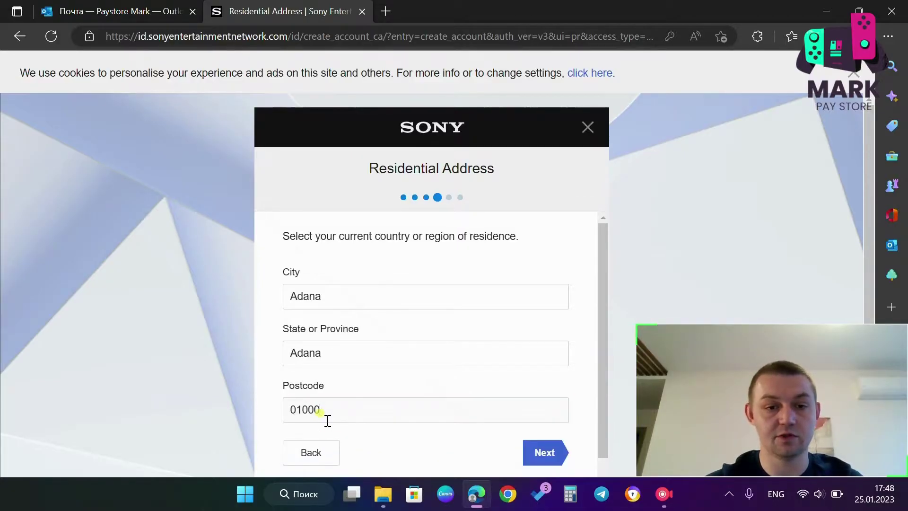
click(544, 446)
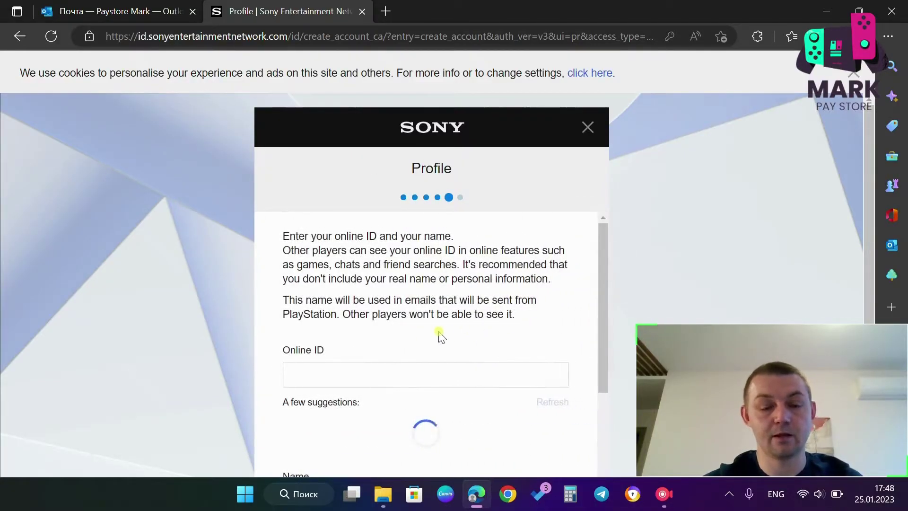
Step: Pick the first suggested online ID, fill in first and last name, and continue
scroll(359, 284, down, 3)
scroll(353, 282, up, 2)
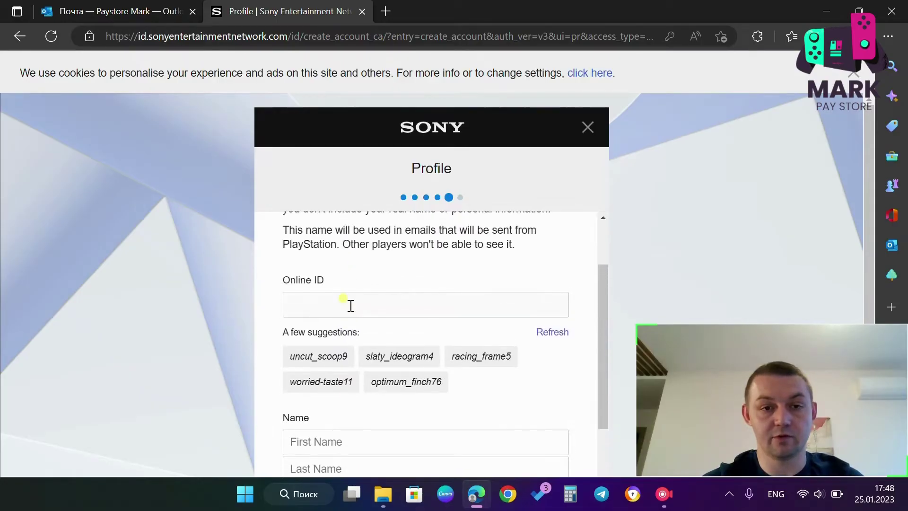
click(326, 354)
scroll(331, 348, down, 2)
click(331, 351)
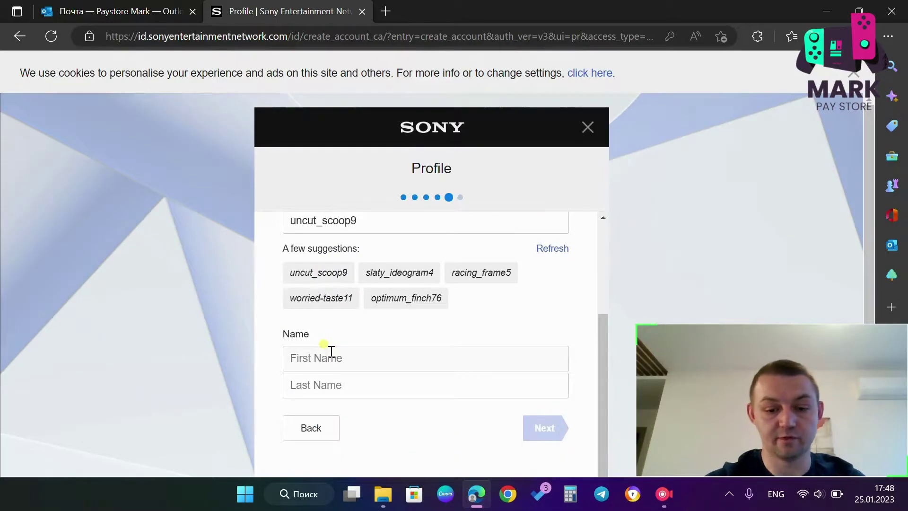
text(m)
click(337, 390)
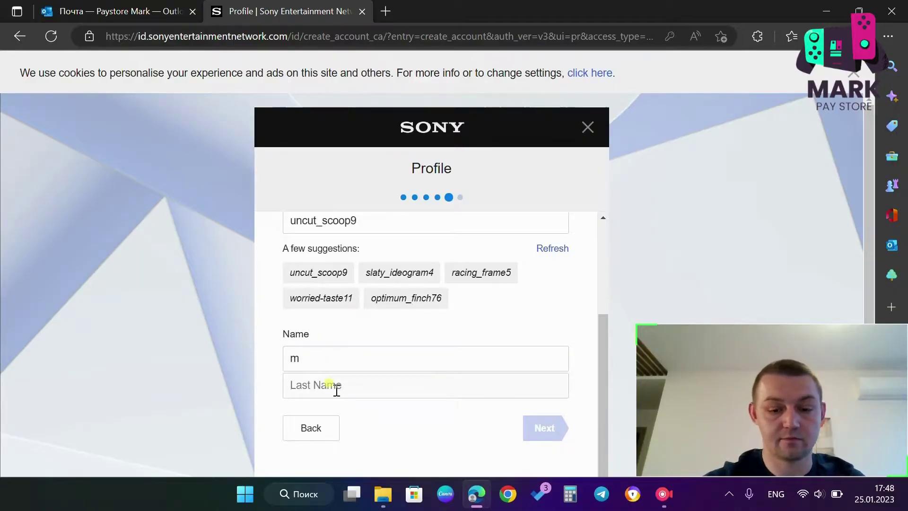
text(ь)
key(BackSpace)
text(m)
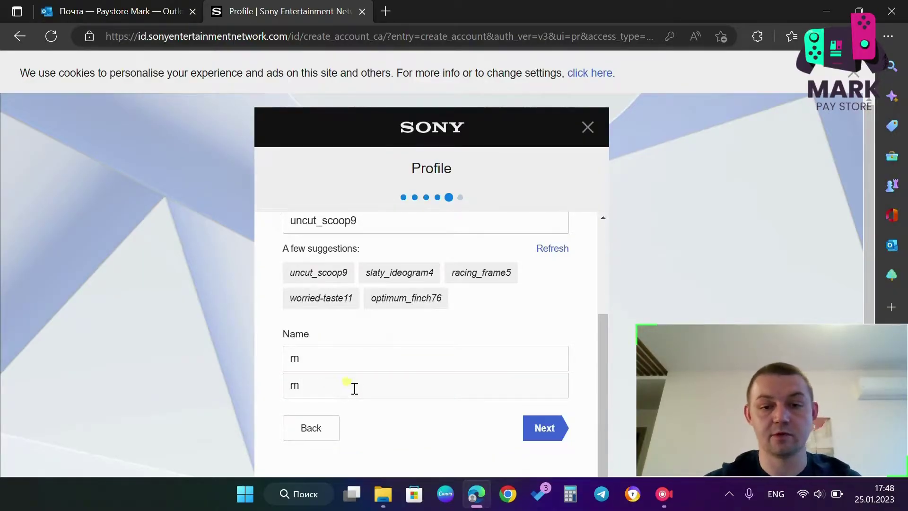
click(542, 429)
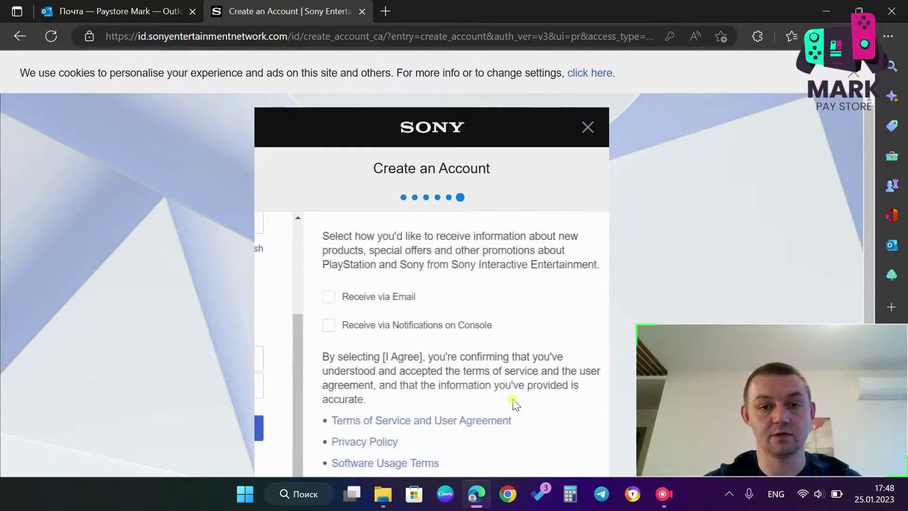
scroll(487, 361, down, 2)
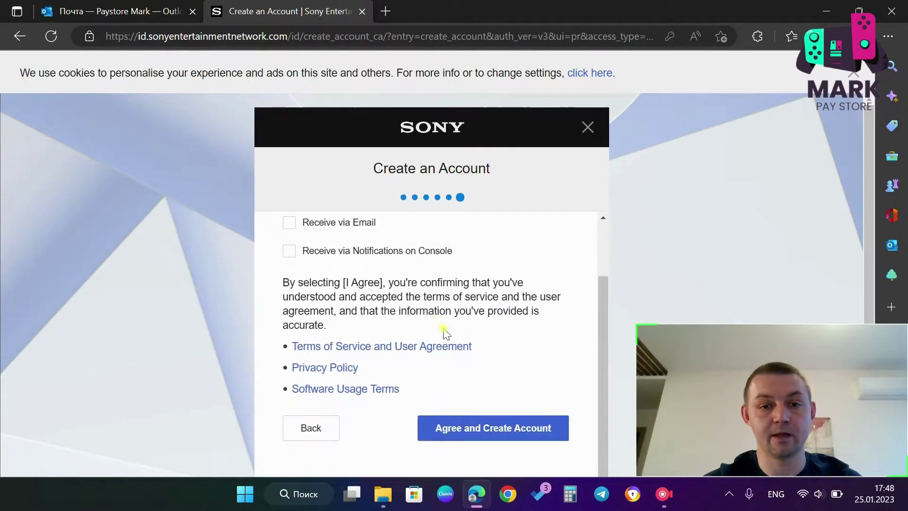
click(496, 434)
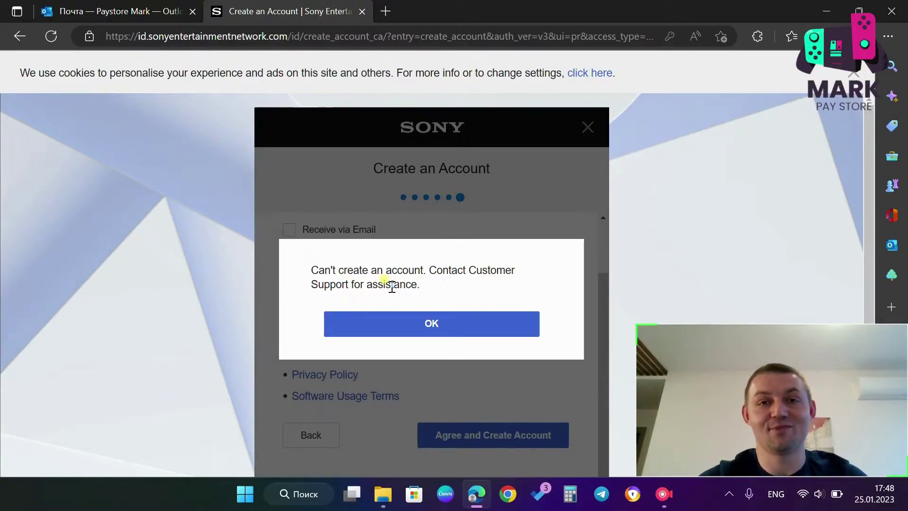
click(446, 325)
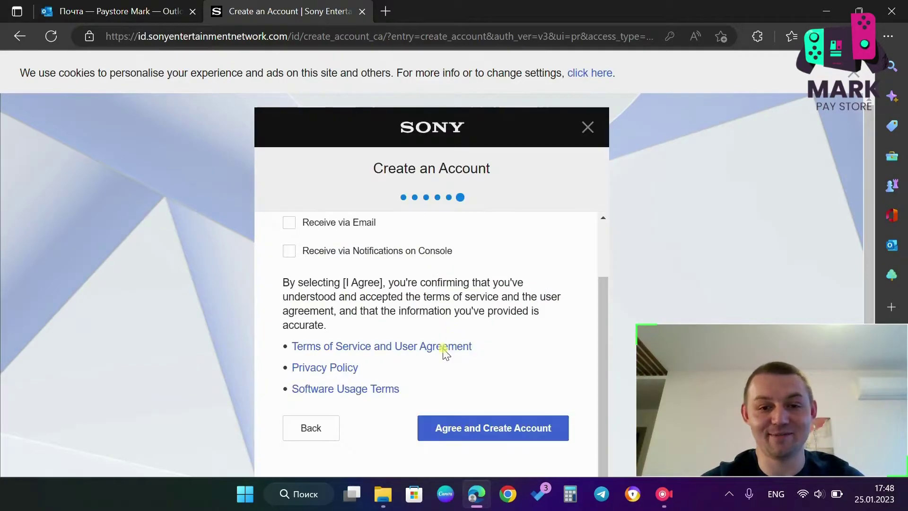
Step: Go back three steps to the sign-in ID and insert an 'f' into the email
click(315, 431)
scroll(338, 429, down, 3)
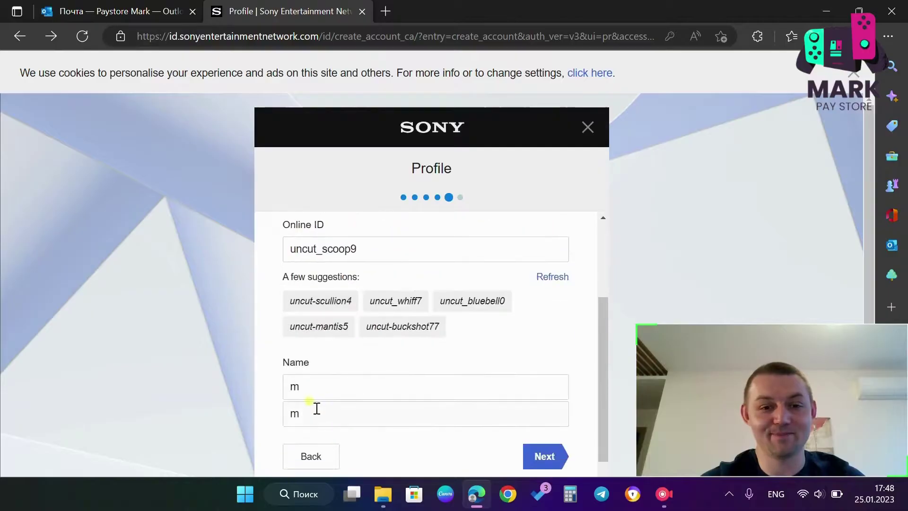
click(316, 455)
click(312, 427)
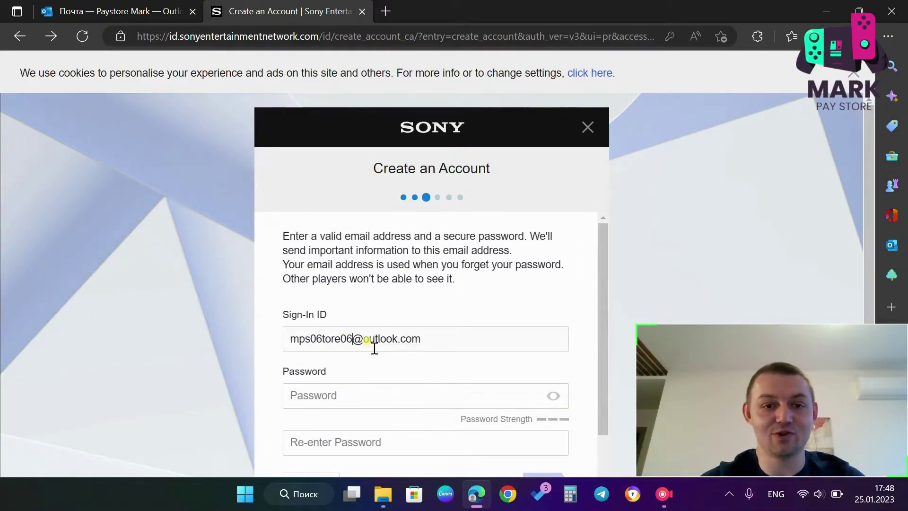
text(f)
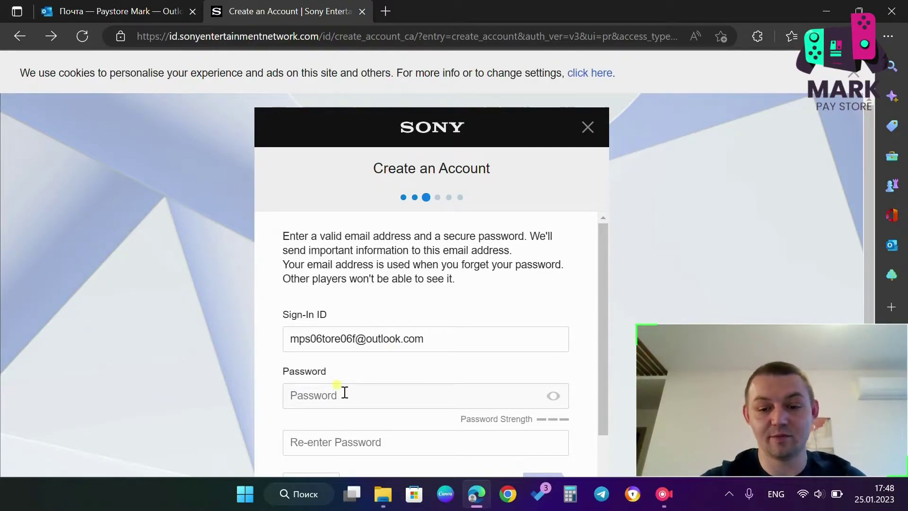
Step: Re-enter the account password in both password fields and submit
click(345, 392)
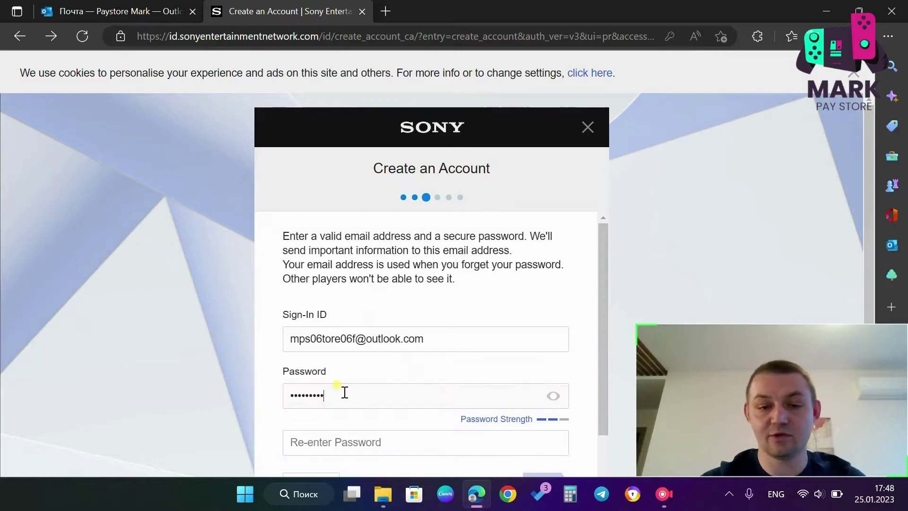
click(345, 443)
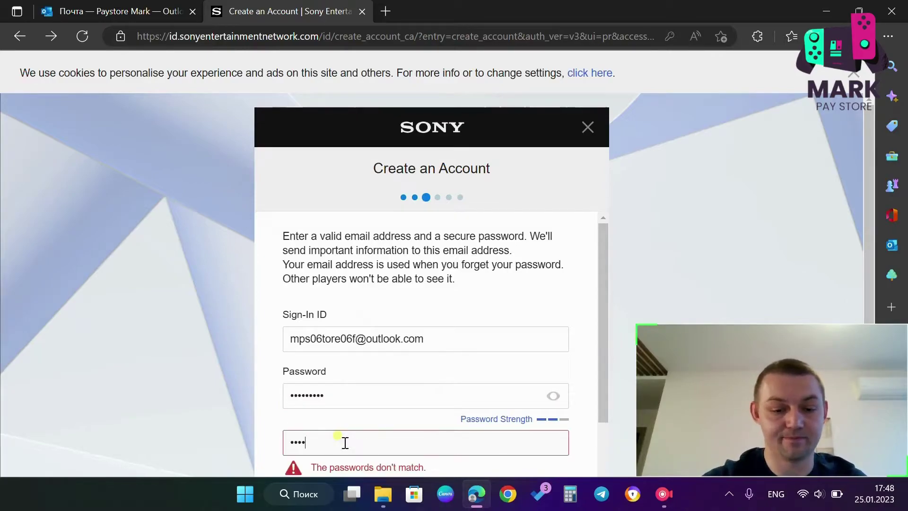
scroll(347, 442, down, 2)
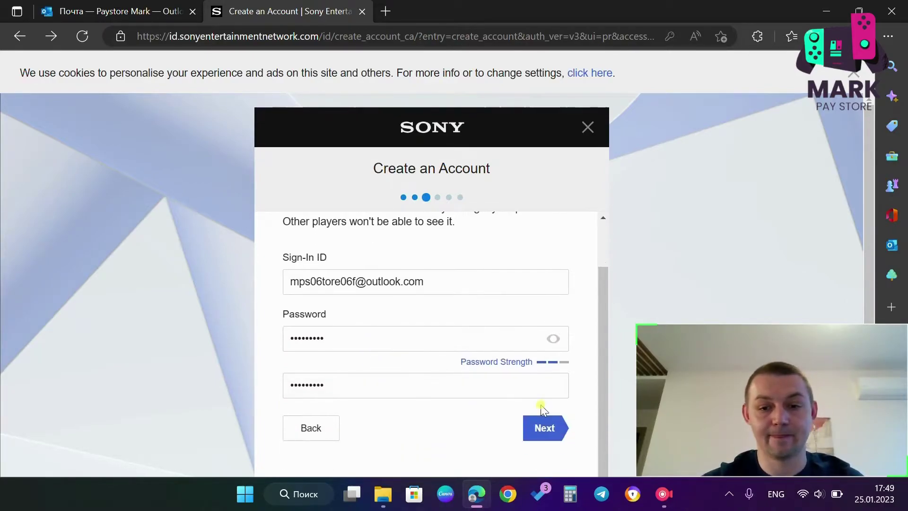
click(541, 424)
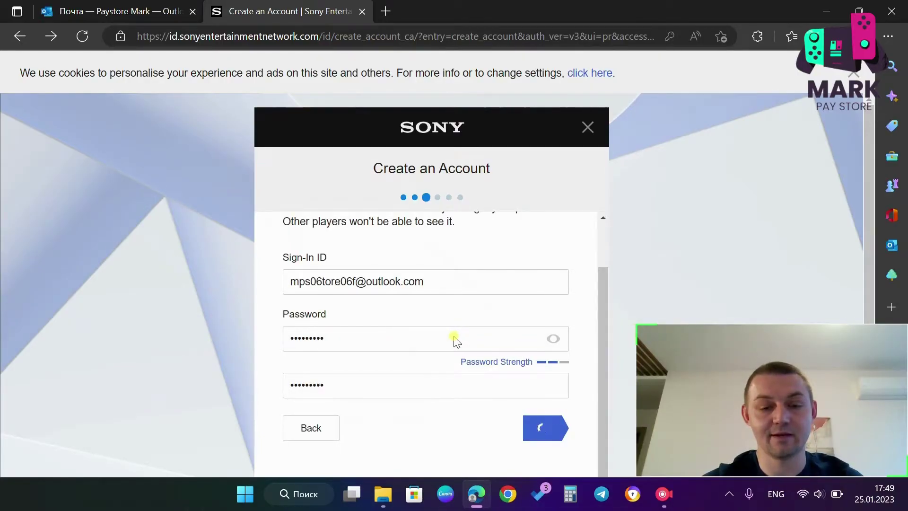
Step: Continue through the address and profile steps, agree to the terms, and create the account
scroll(473, 360, down, 1)
click(537, 425)
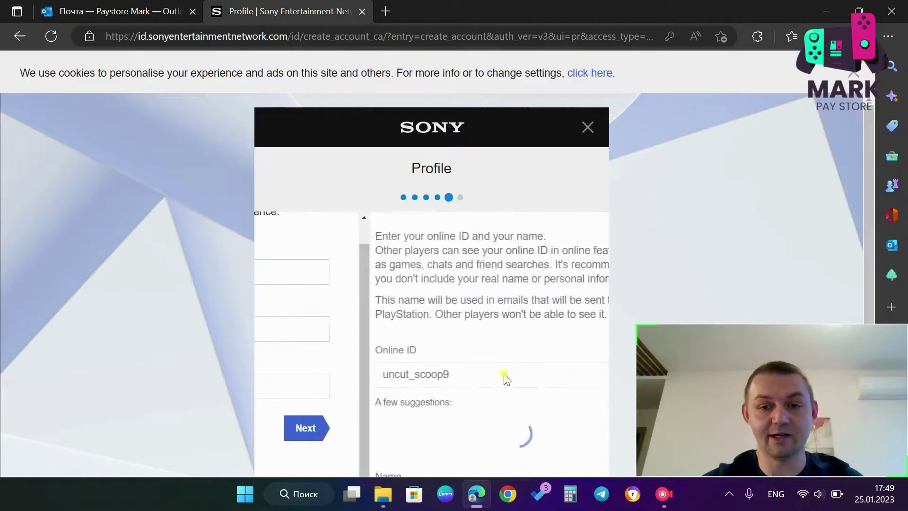
scroll(492, 373, down, 1)
scroll(503, 386, down, 3)
click(543, 428)
scroll(493, 355, down, 1)
click(501, 432)
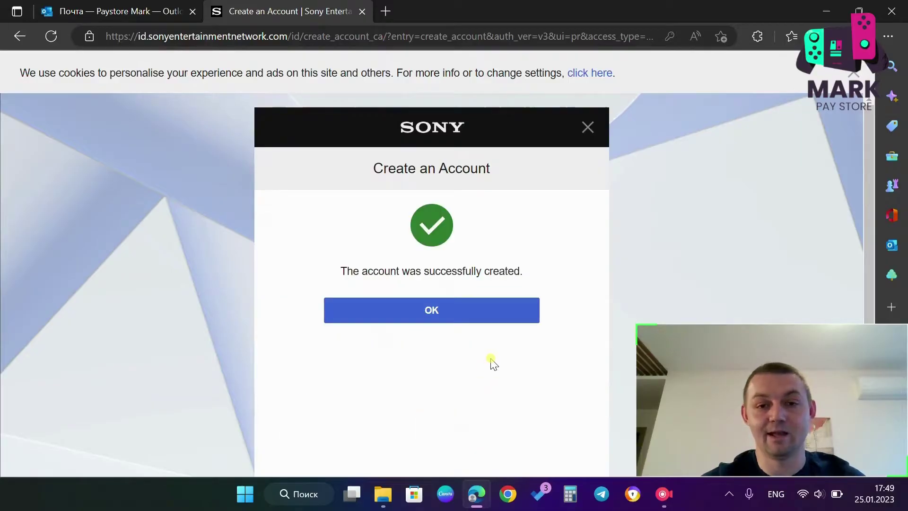
click(455, 321)
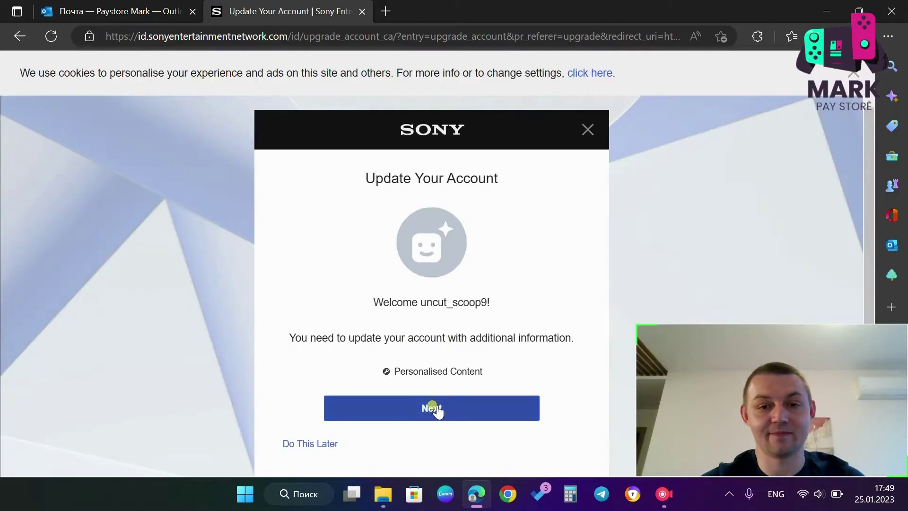
Step: Turn off personalised purchase recommendations and personalised advertising, then confirm
click(434, 407)
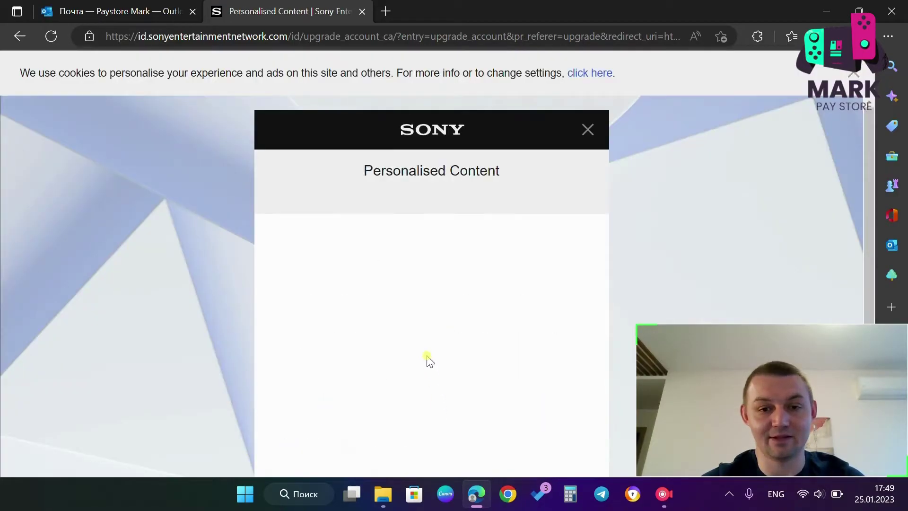
scroll(424, 334, down, 3)
click(331, 294)
click(360, 369)
scroll(393, 369, down, 2)
click(437, 383)
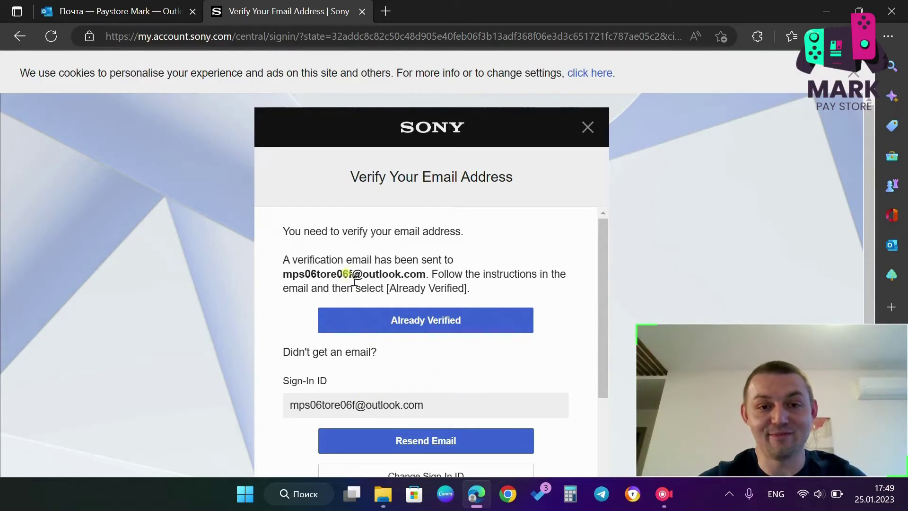
Step: Compare the address the verification was sent to with the Outlook mailbox's address
drag(287, 275, 438, 275)
click(111, 11)
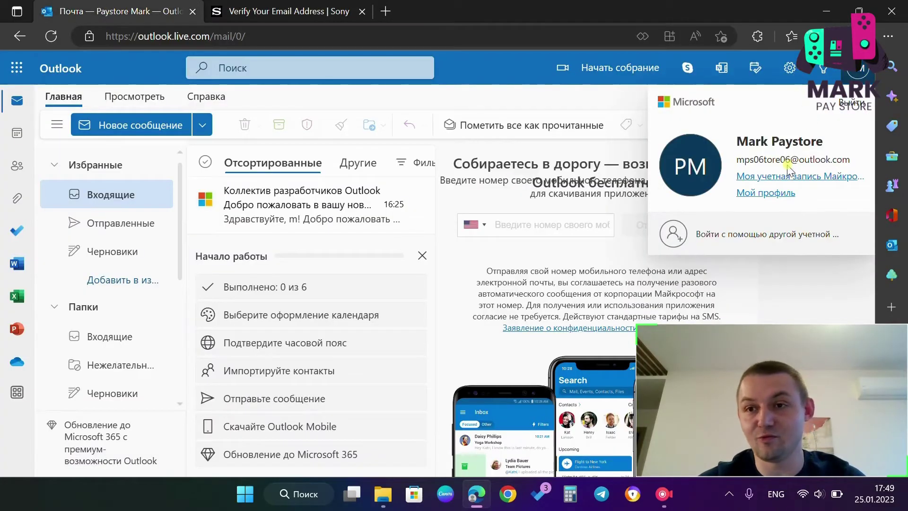
click(274, 11)
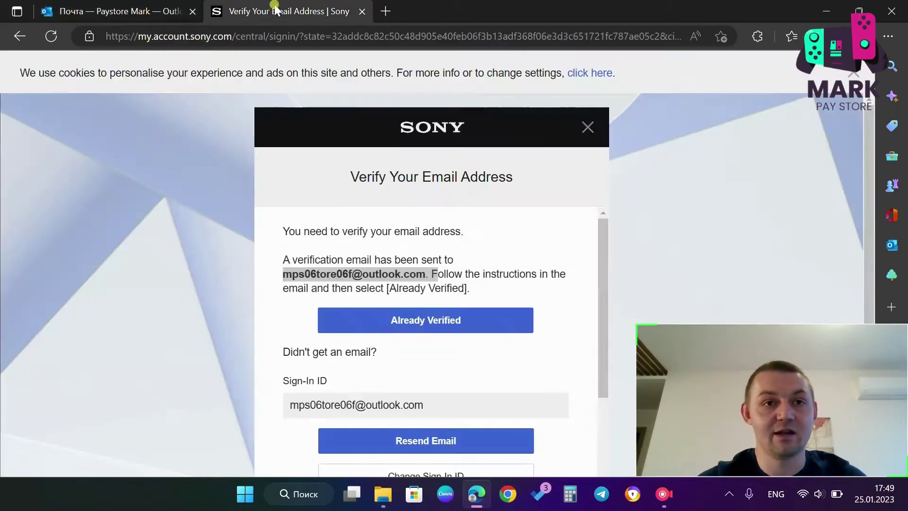
click(472, 261)
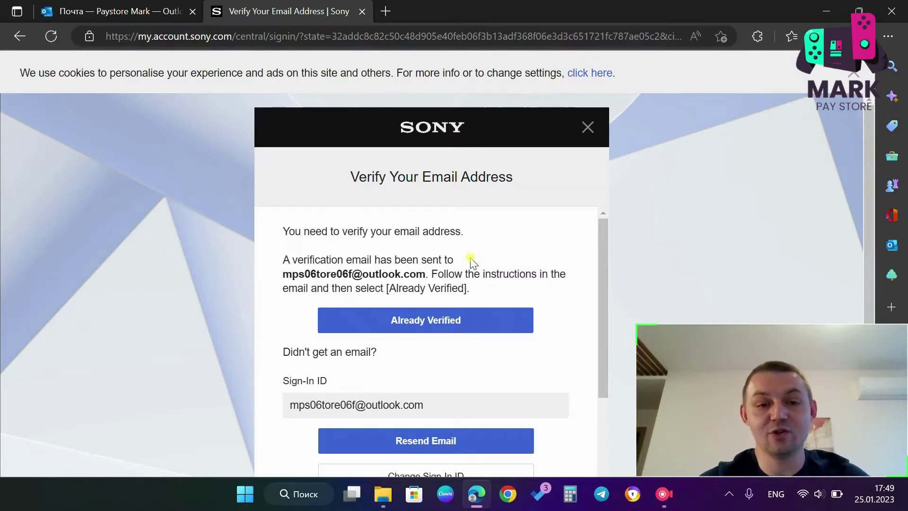
Step: Change the sign-in ID by deleting the stray 'f' before the @, and confirm
scroll(472, 262, down, 3)
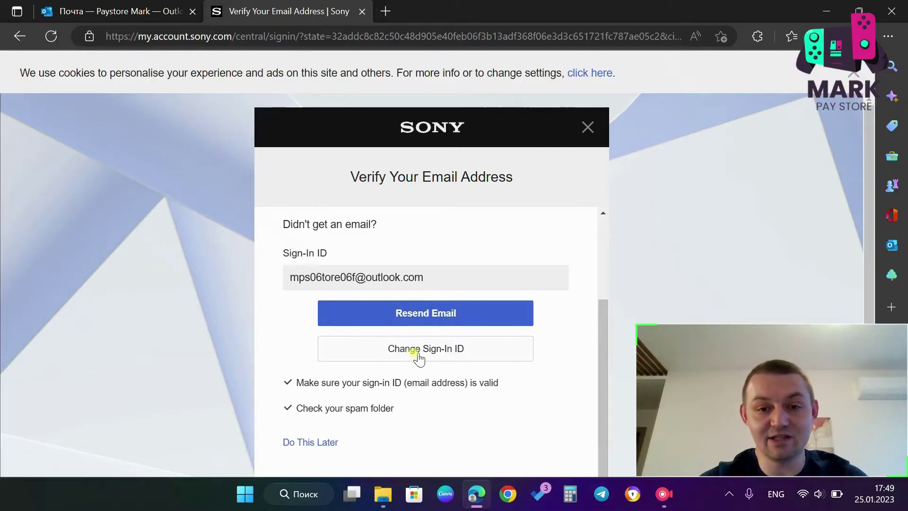
click(419, 353)
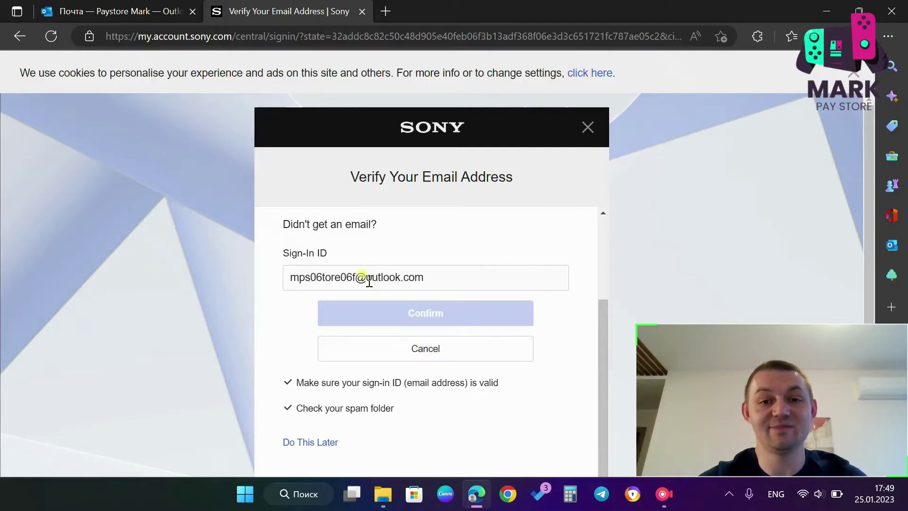
click(355, 277)
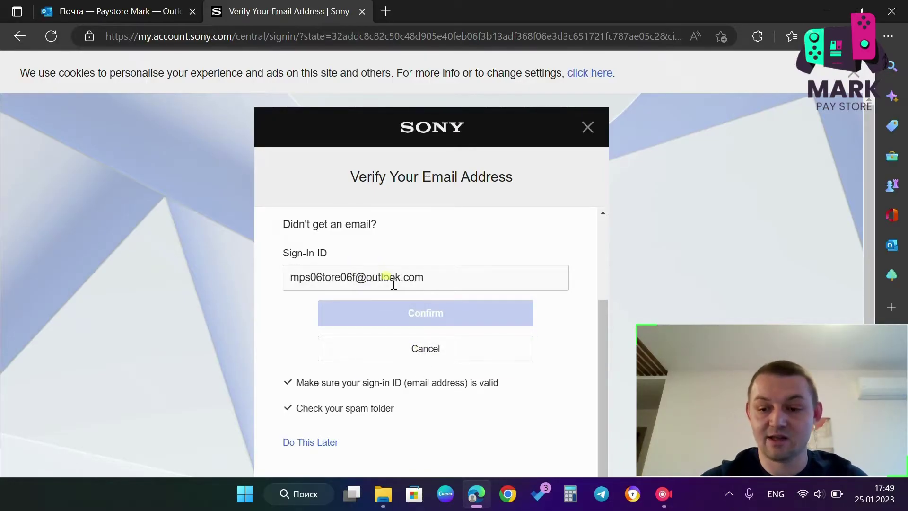
key(BackSpace)
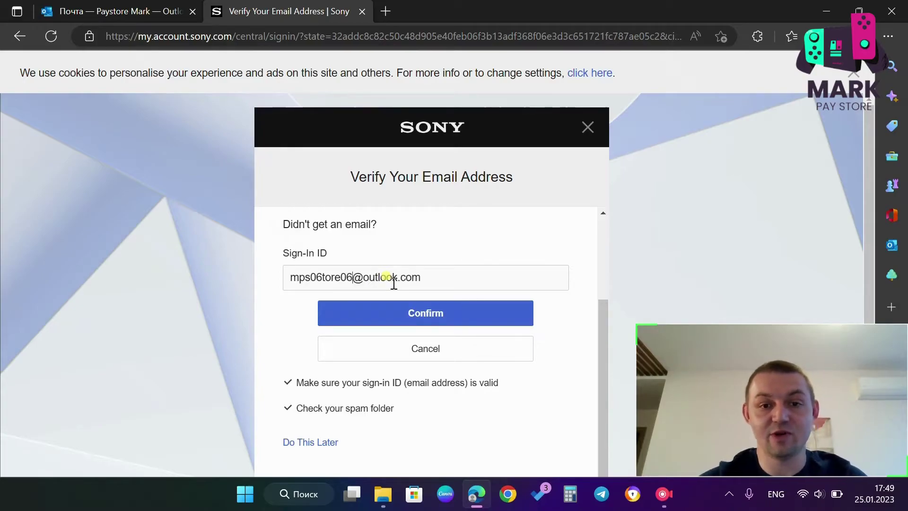
click(439, 312)
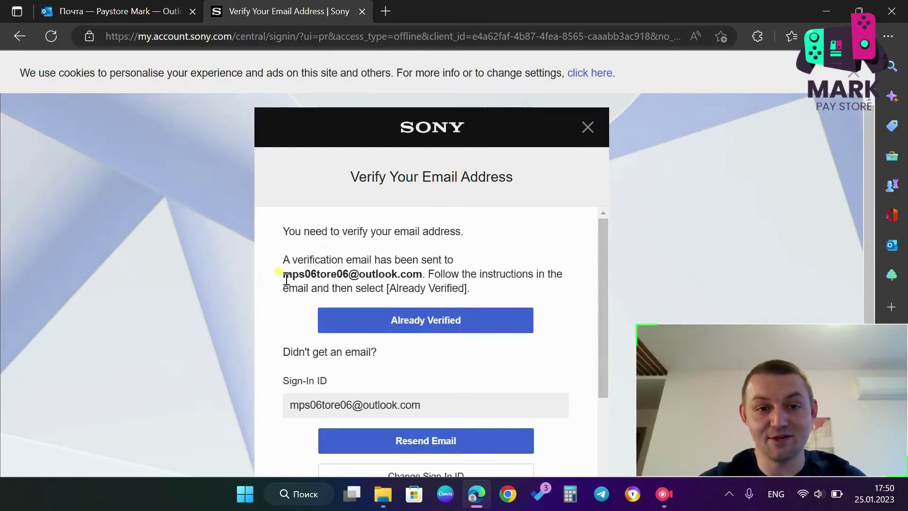
drag(284, 274, 423, 275)
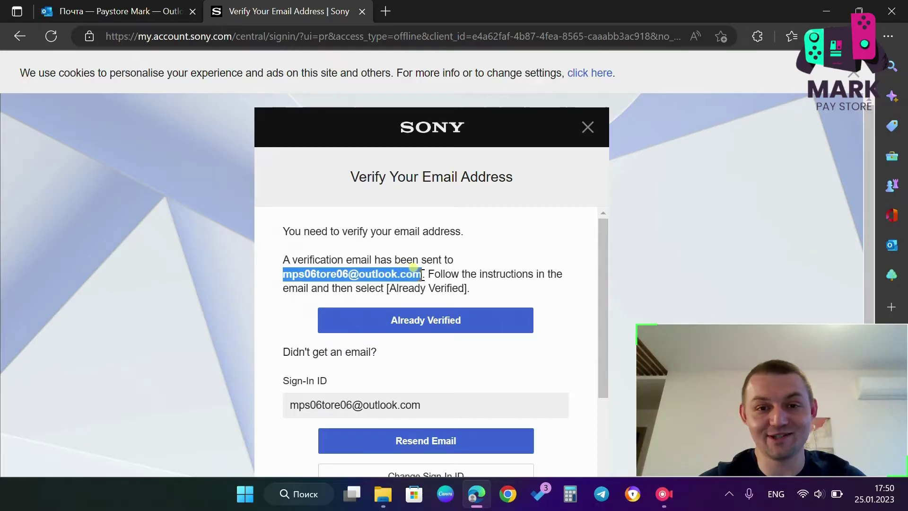
Step: Refresh the Outlook inbox and open the Sony verification mail under Другие
click(148, 16)
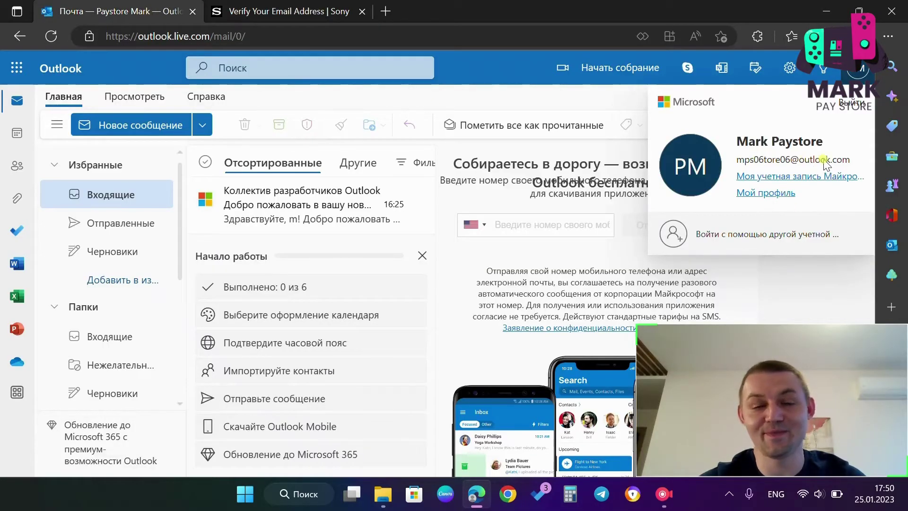
click(133, 198)
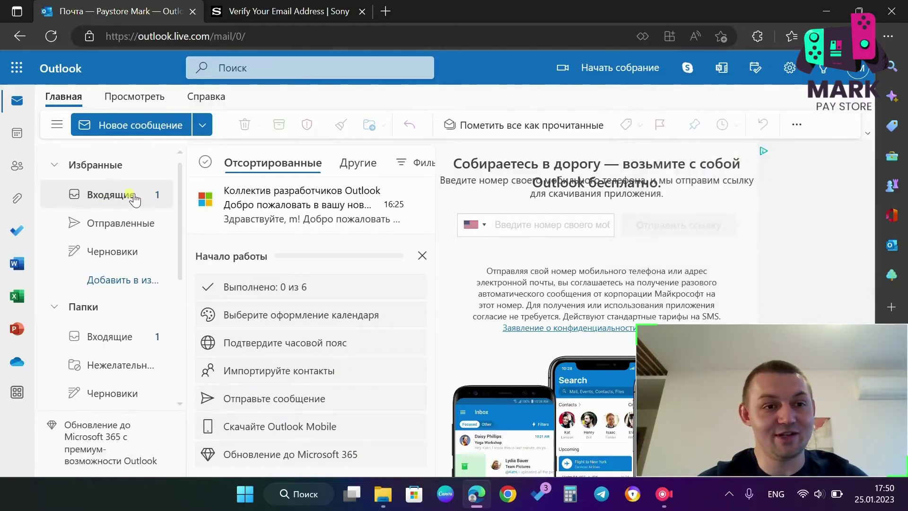
click(135, 200)
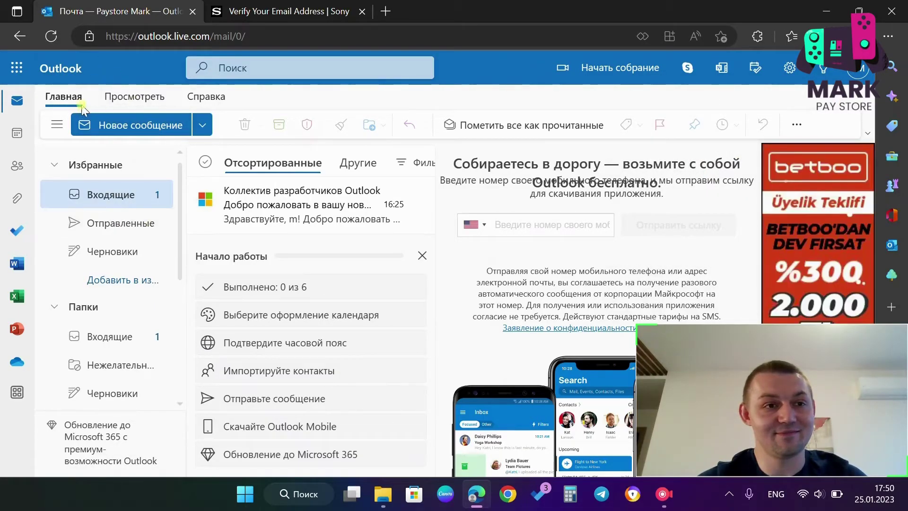
click(51, 37)
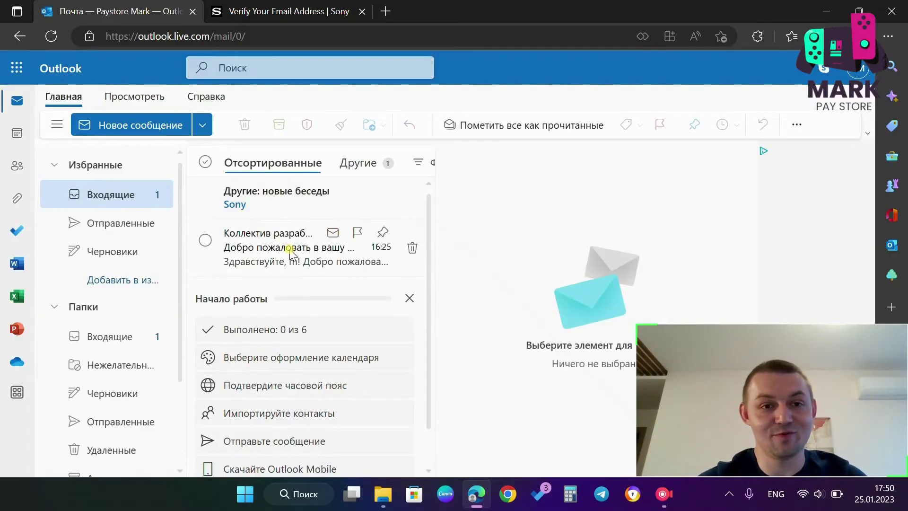
click(280, 202)
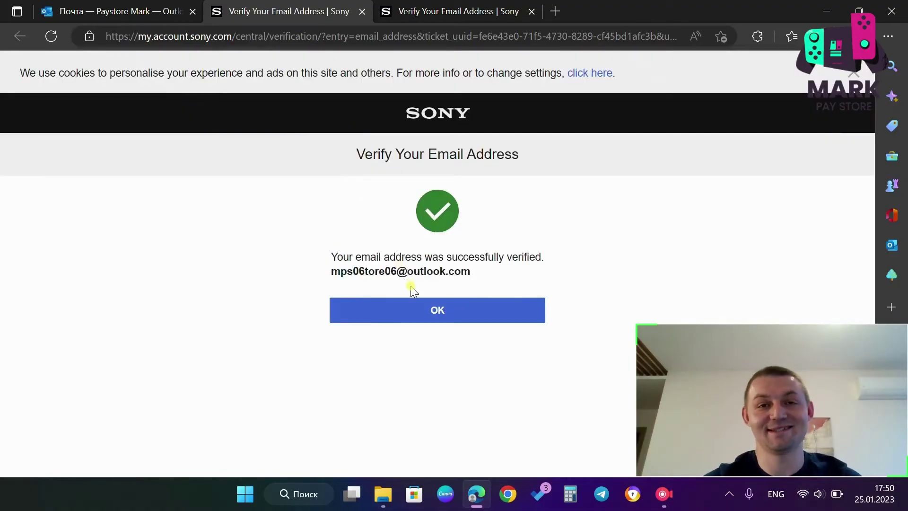
Step: Acknowledge the verified page, then mark the email as Already Verified on the Sony tab
click(427, 316)
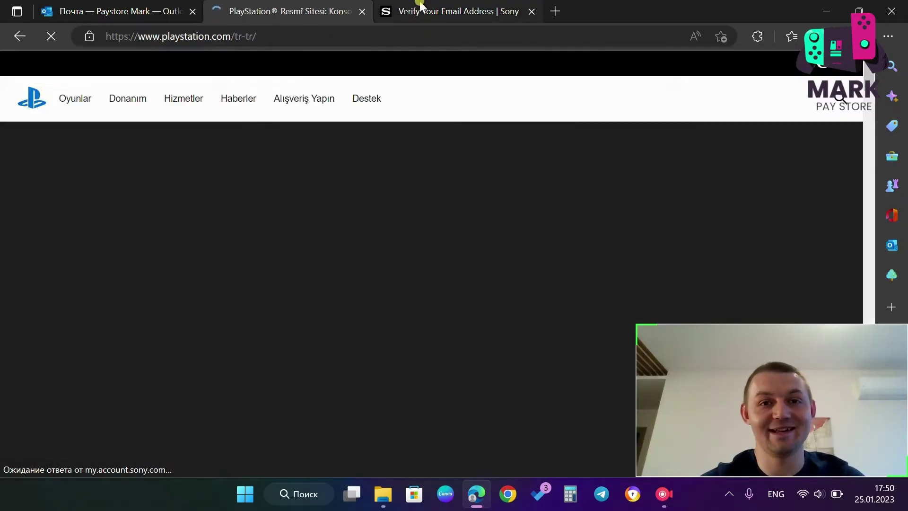
click(410, 9)
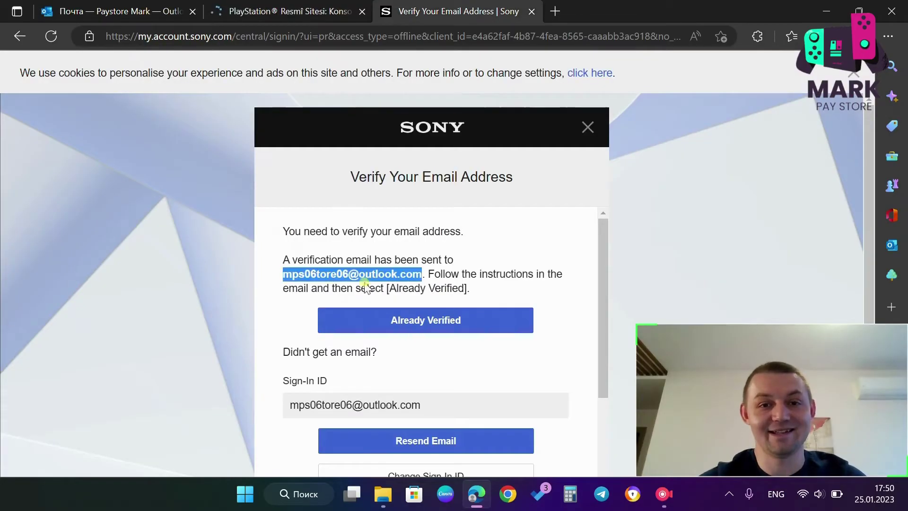
click(418, 327)
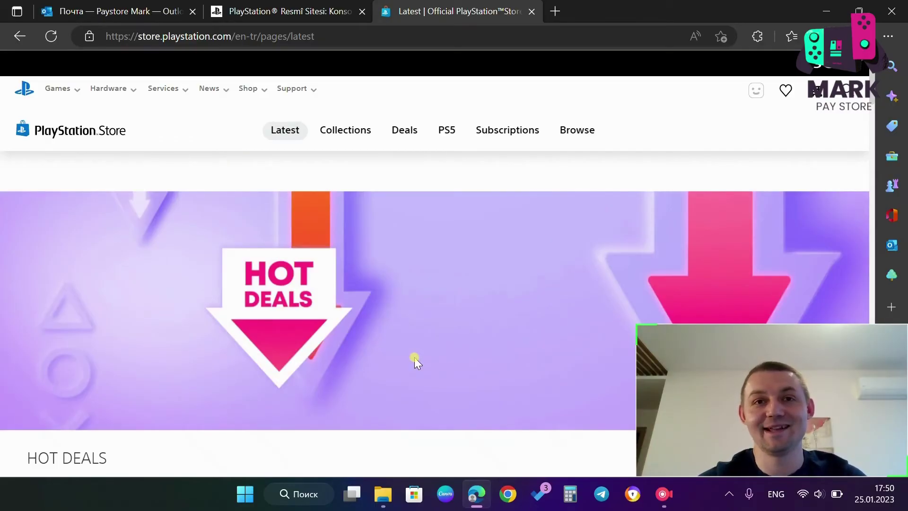
Step: Open Account Settings from the avatar menu and highlight the sign-in email
click(756, 90)
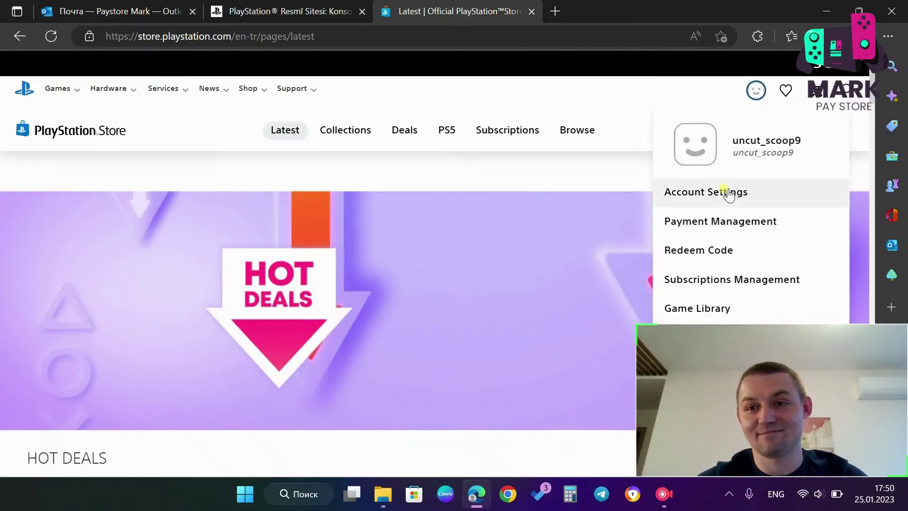
click(724, 191)
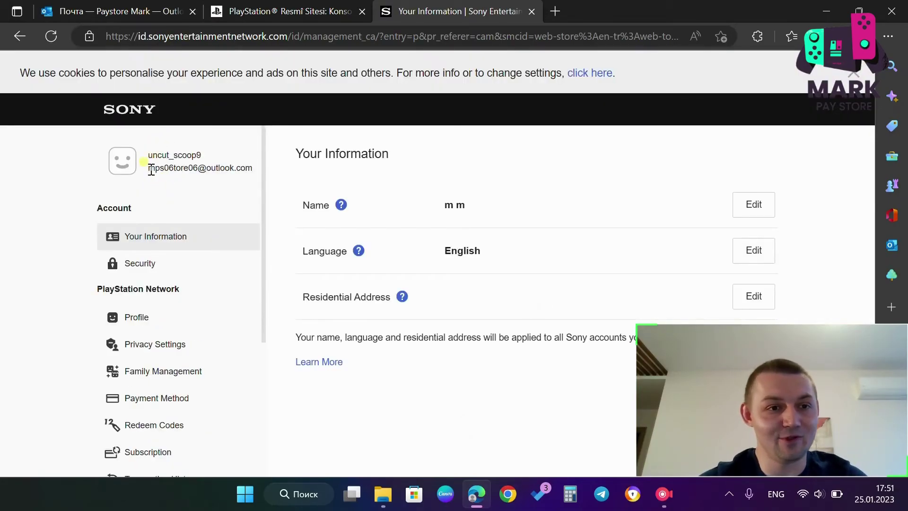
drag(156, 171, 257, 170)
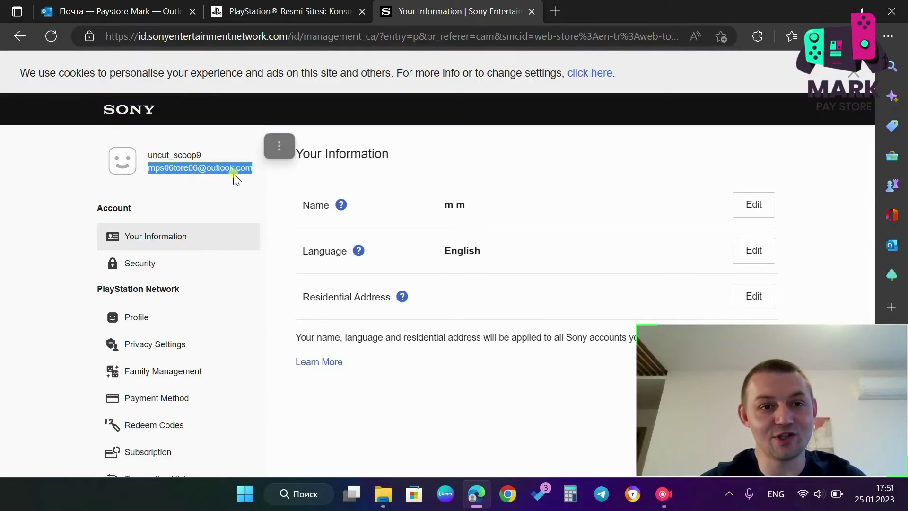
Step: Close the extra playstation.com tab and check the Outlook account address for comparison
click(365, 12)
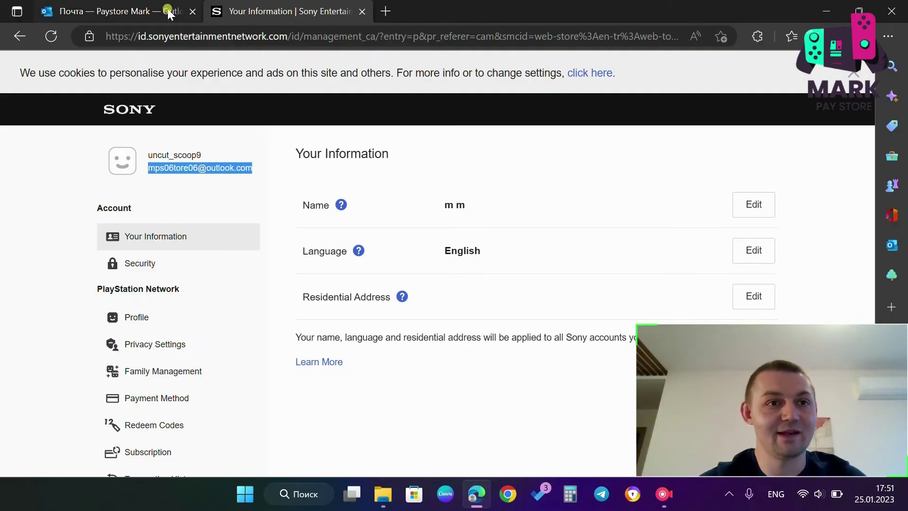
click(172, 12)
click(859, 71)
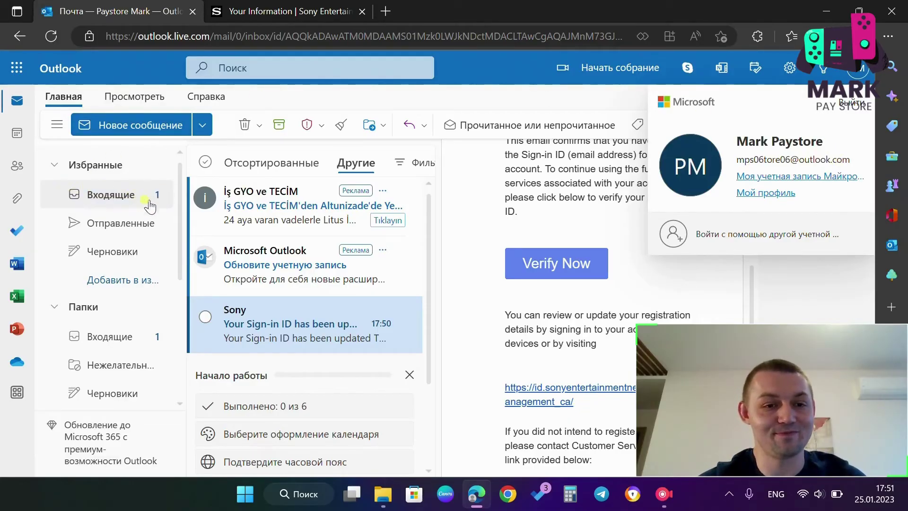
click(259, 11)
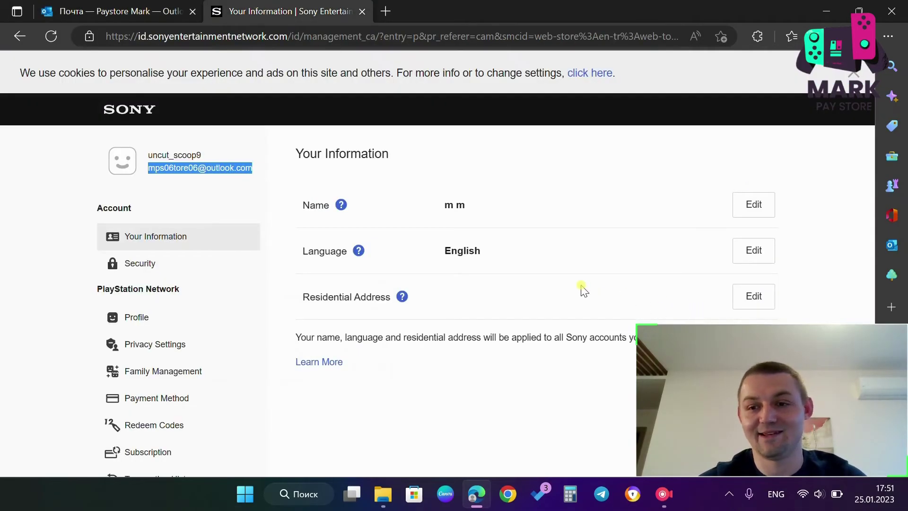